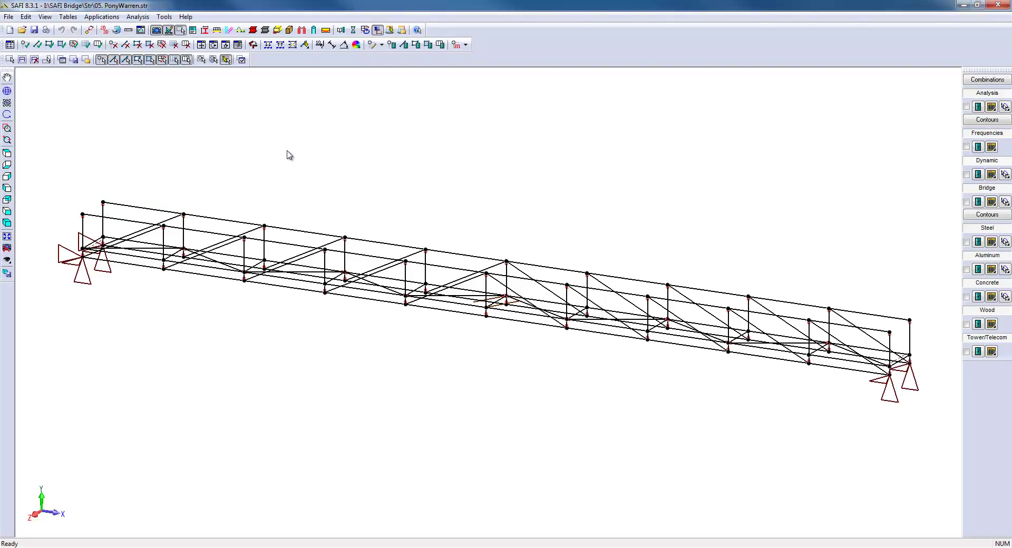
- Set the members' section shape to Solid in the display options so the bridge is drawn with its real profiles
left_click(7, 177)
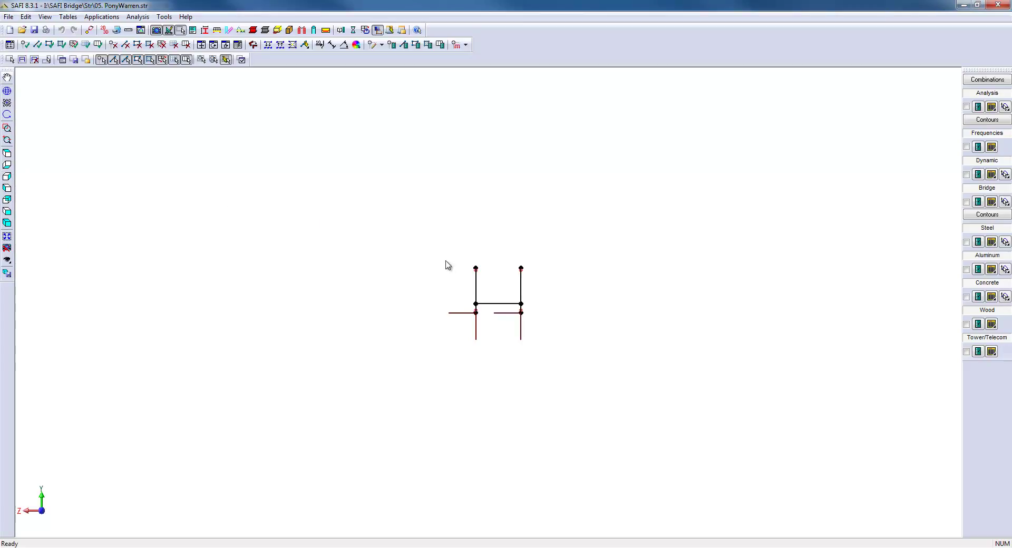
left_click_drag(474, 263, 547, 281)
left_click(8, 223)
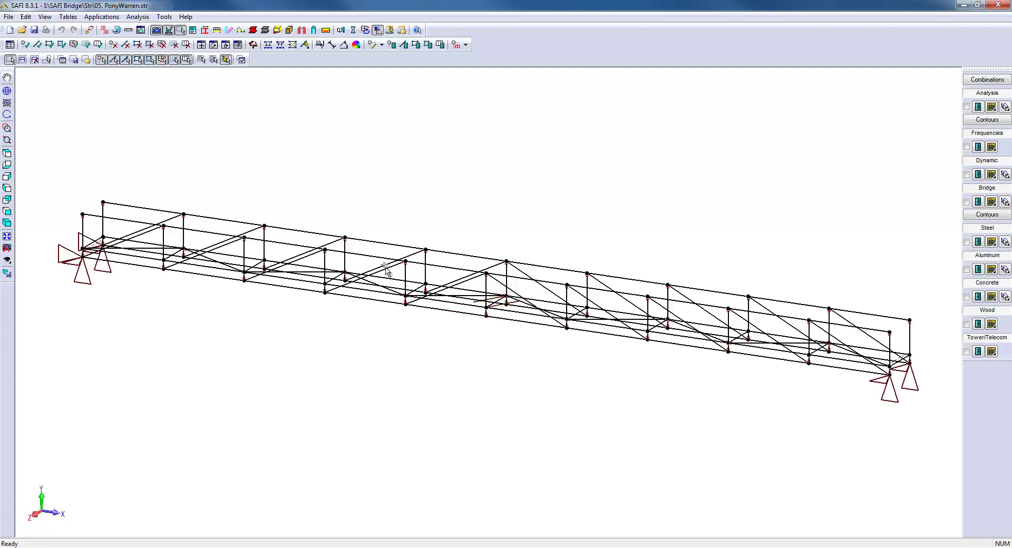
left_click(141, 30)
left_click(79, 150)
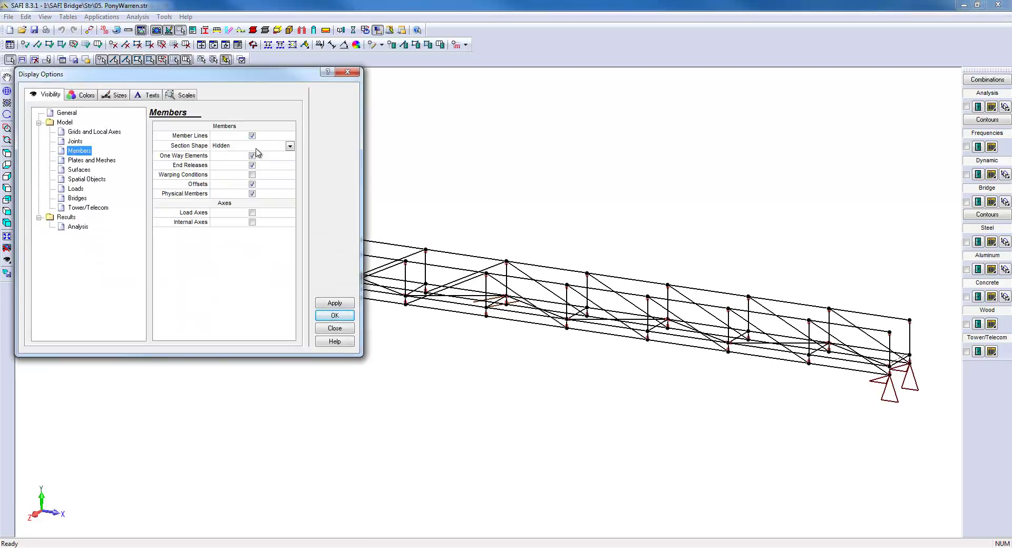
left_click(266, 146)
left_click(247, 176)
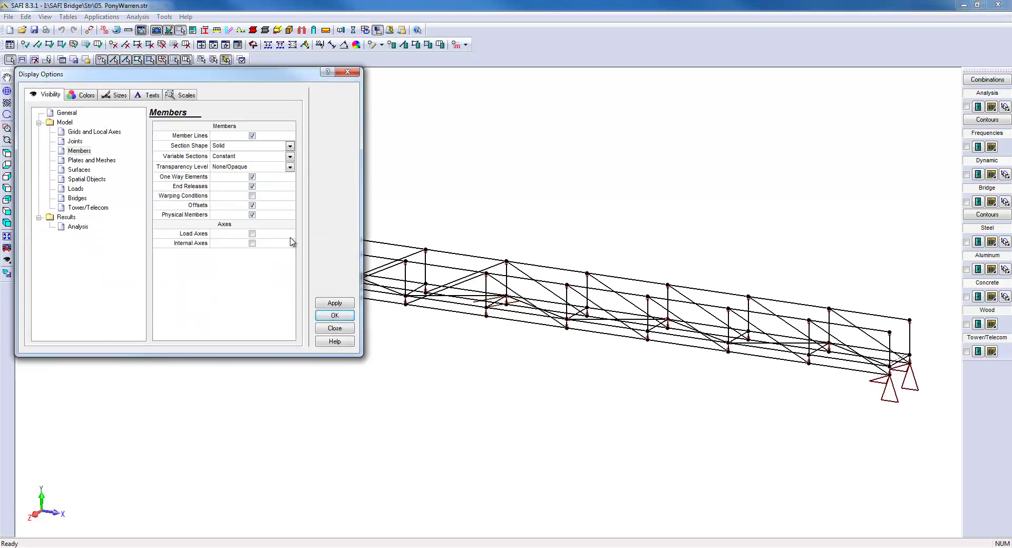
left_click(332, 303)
left_click(335, 315)
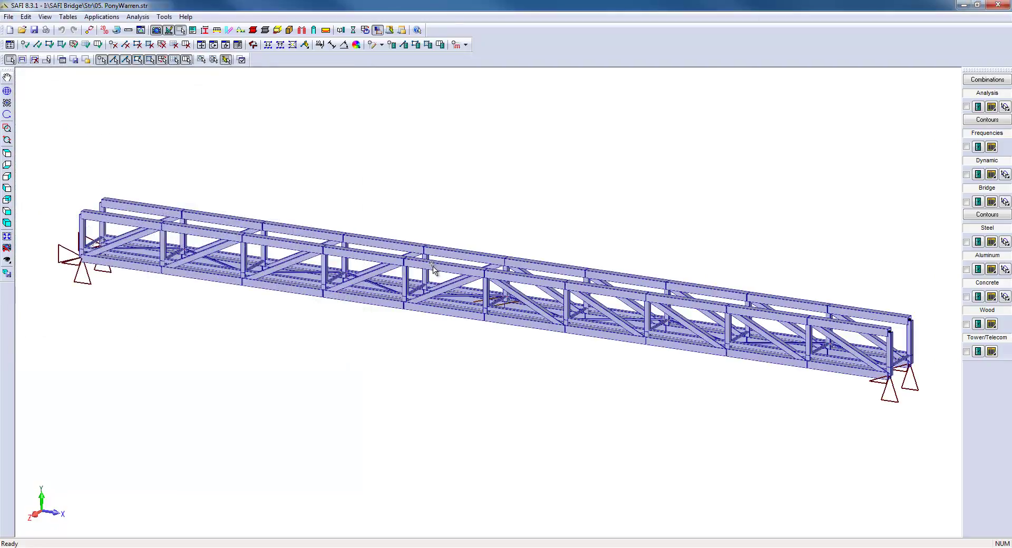
- Examine the solid bridge model towards its end and review the analysis types available in the analysis settings
scroll(433, 268, "up", 2)
key("Escape")
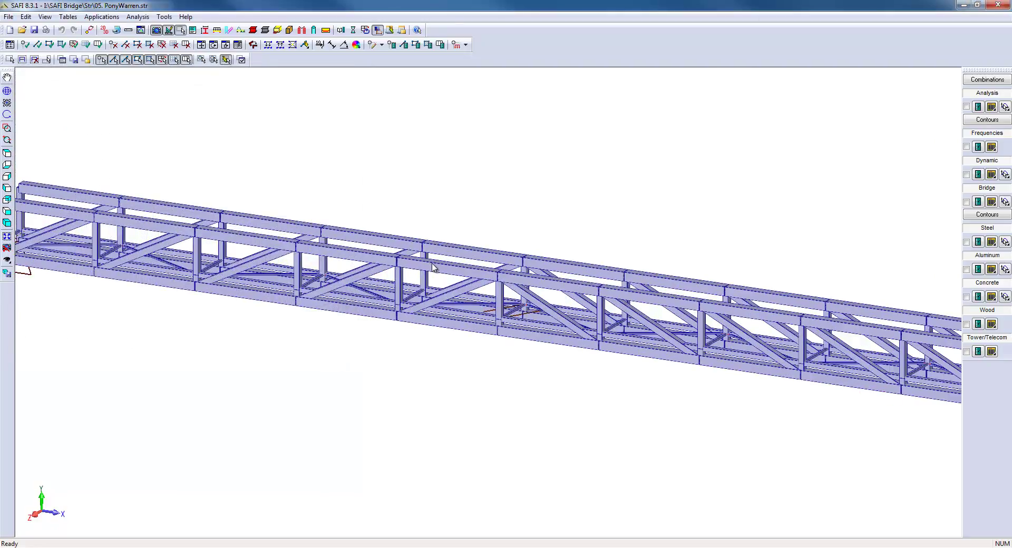
middle_click_drag(474, 265, 390, 242)
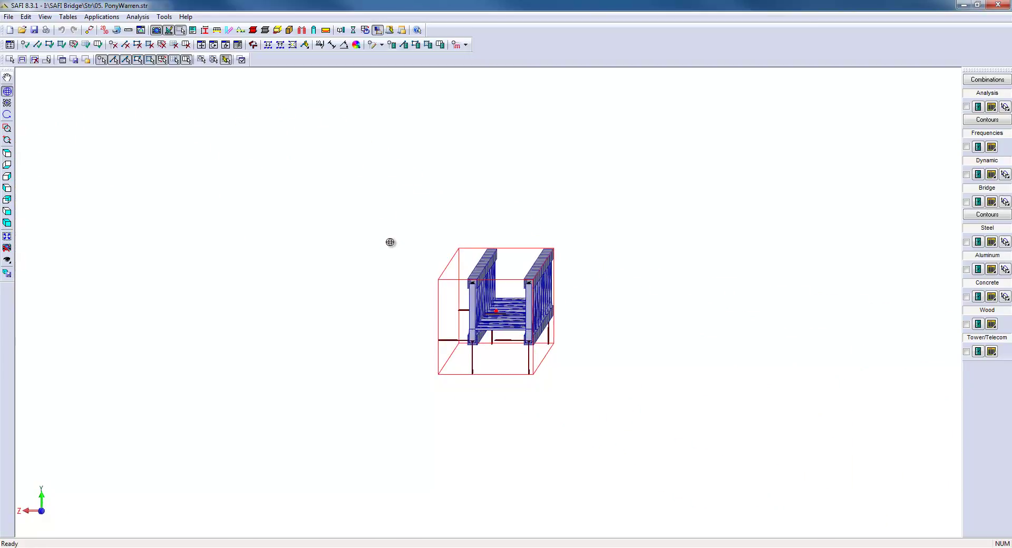
middle_click_drag(390, 242, 290, 252)
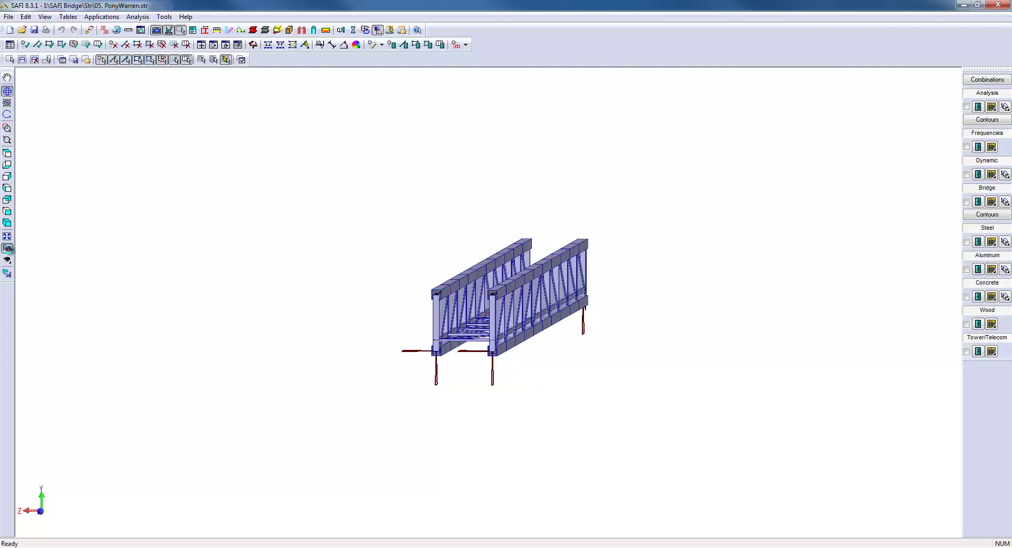
middle_click_drag(27, 242, 442, 252)
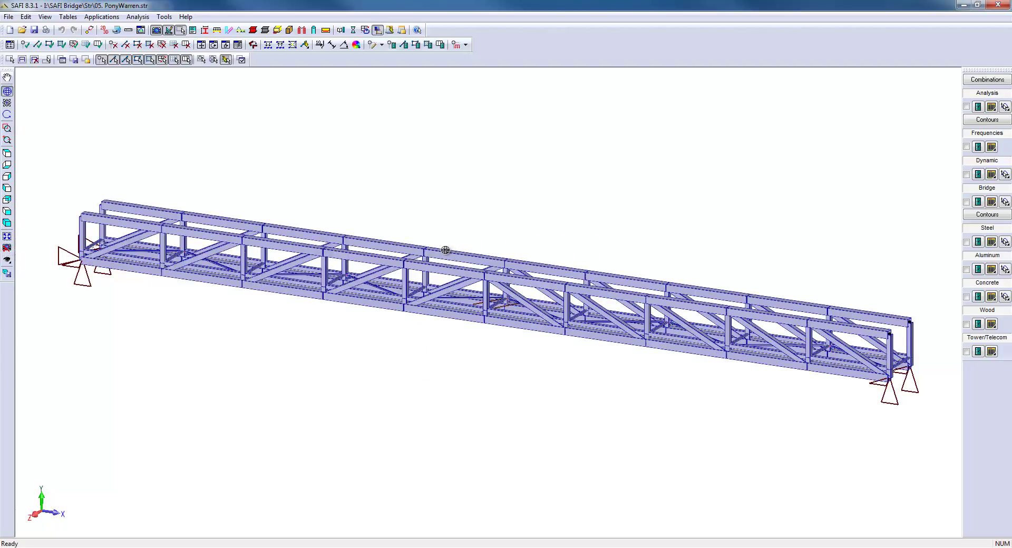
key("Escape")
left_click(356, 45)
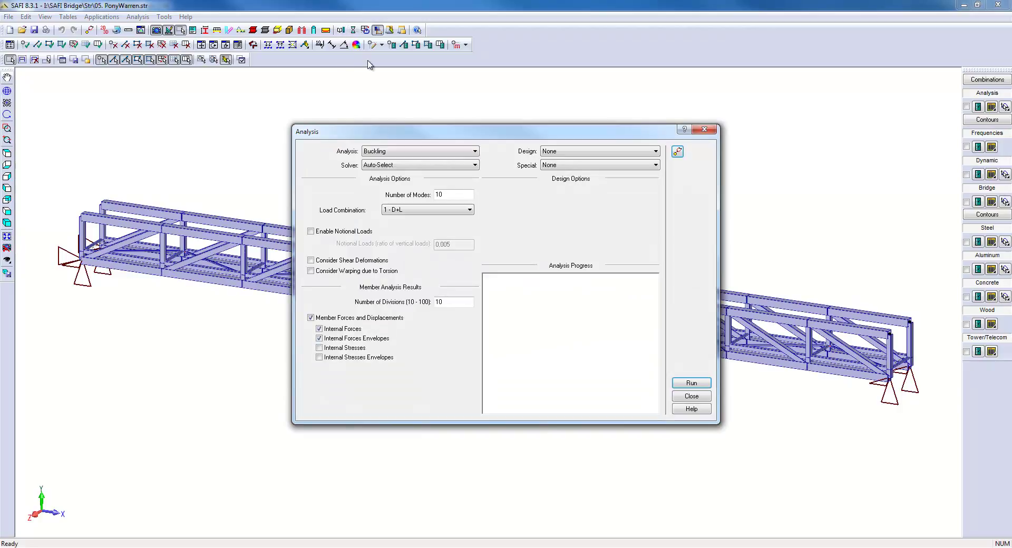
left_click(460, 154)
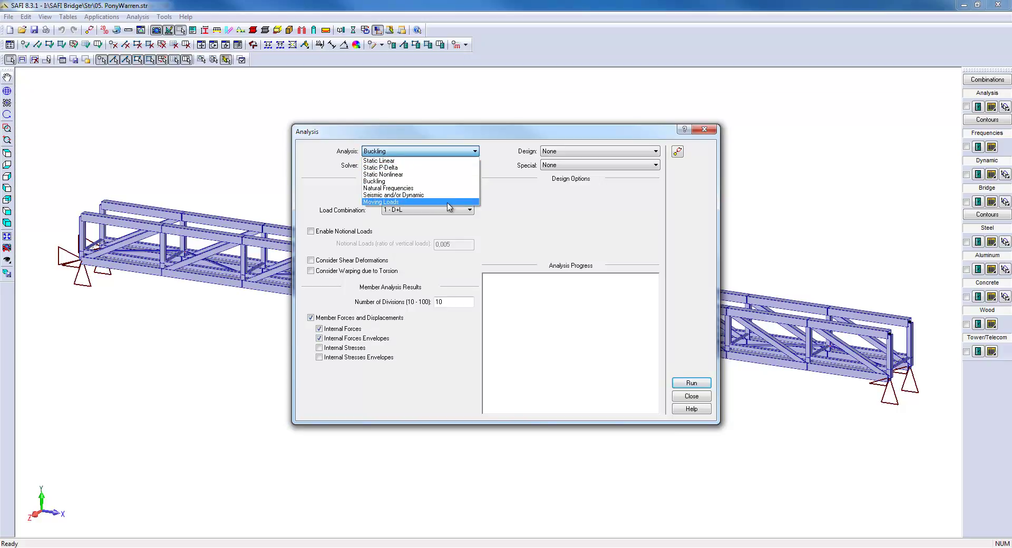
left_click(469, 153)
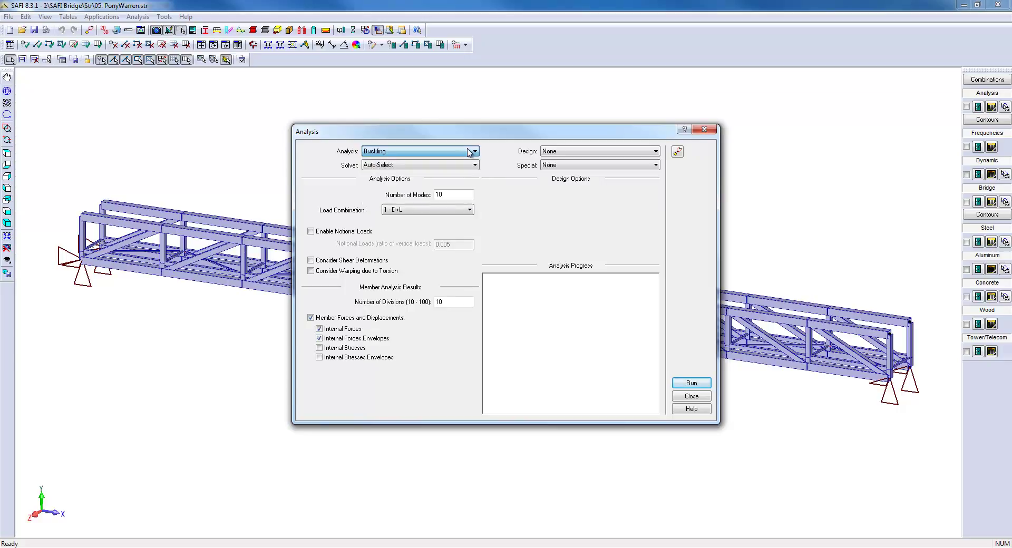
left_click(691, 397)
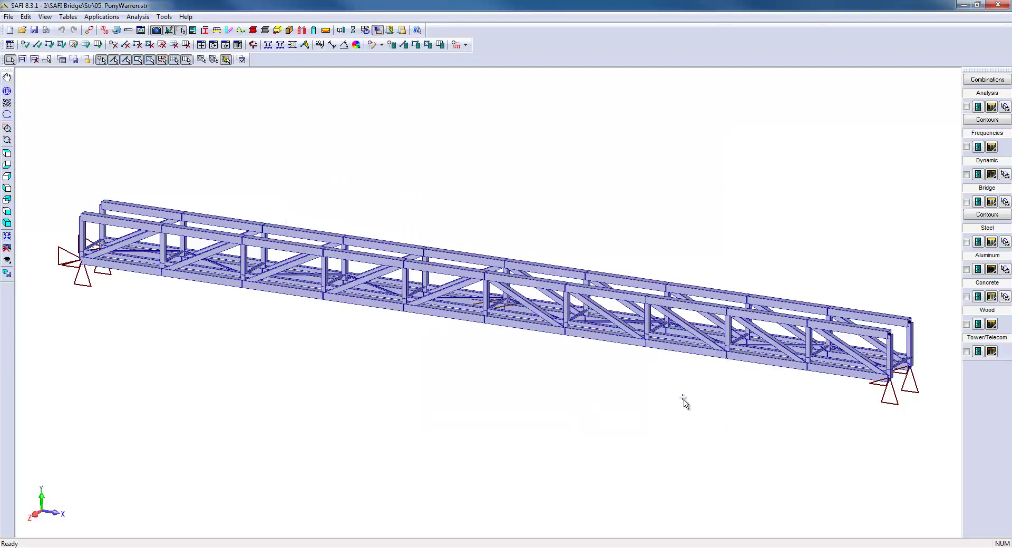
- Review the general and steel design attributes of a top chord member on the far truss
double_click(691, 293)
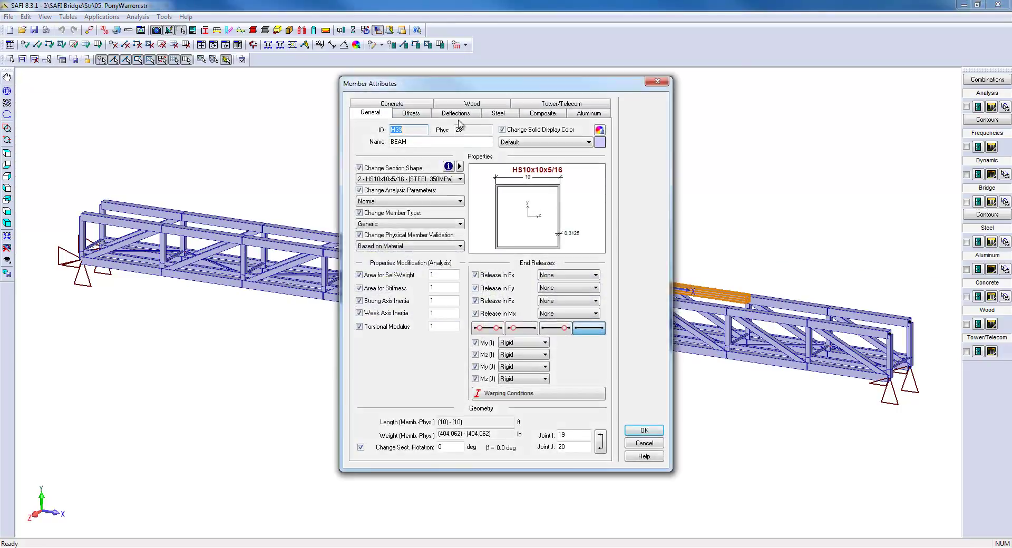
left_click(494, 115)
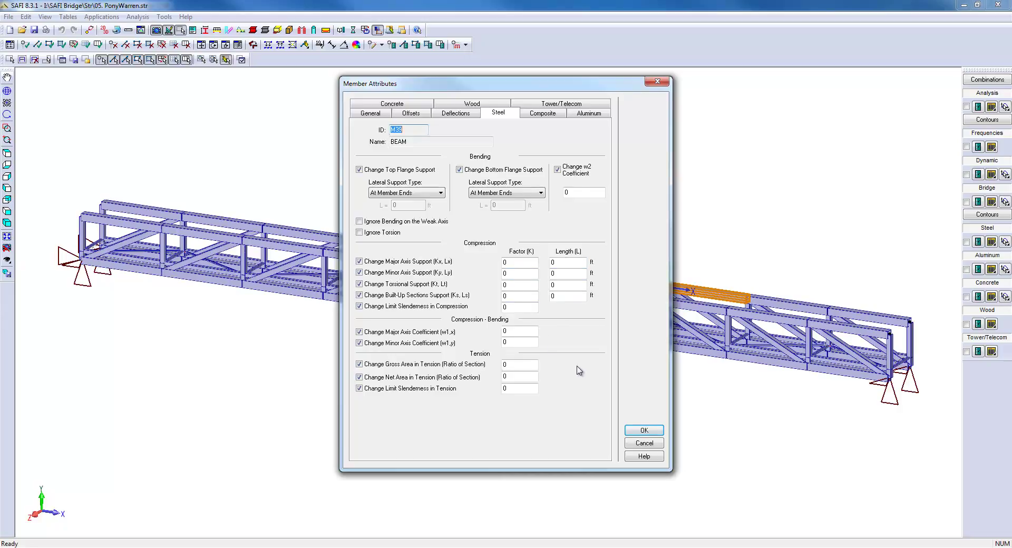
left_click(638, 430)
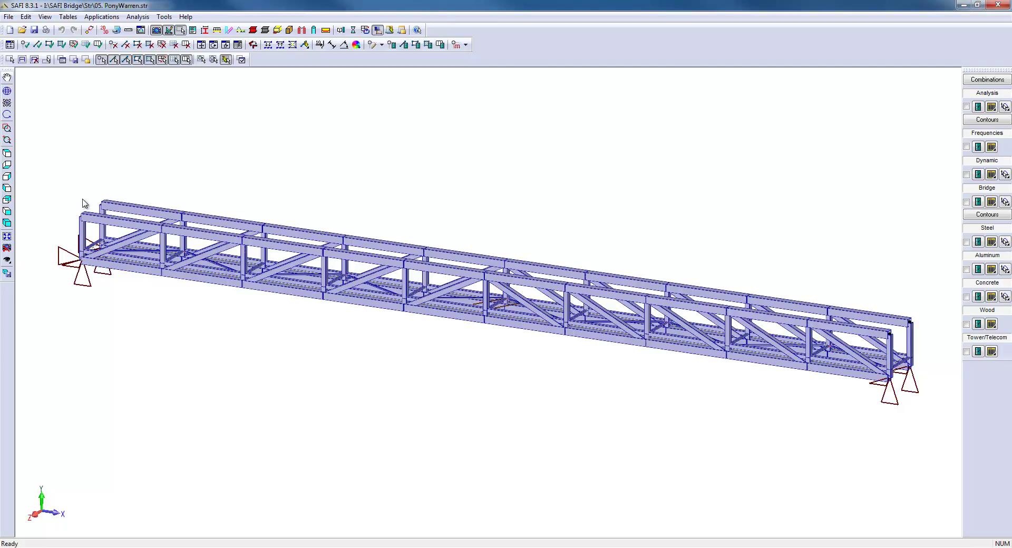
key("Escape")
- Isolate one U-shaped cross frame by selecting its two verticals and floor beam and dimming all unselected elements
left_click_drag(87, 193, 130, 229)
left_click_drag(903, 306, 918, 337)
key("r")
scroll(659, 329, "up", 5)
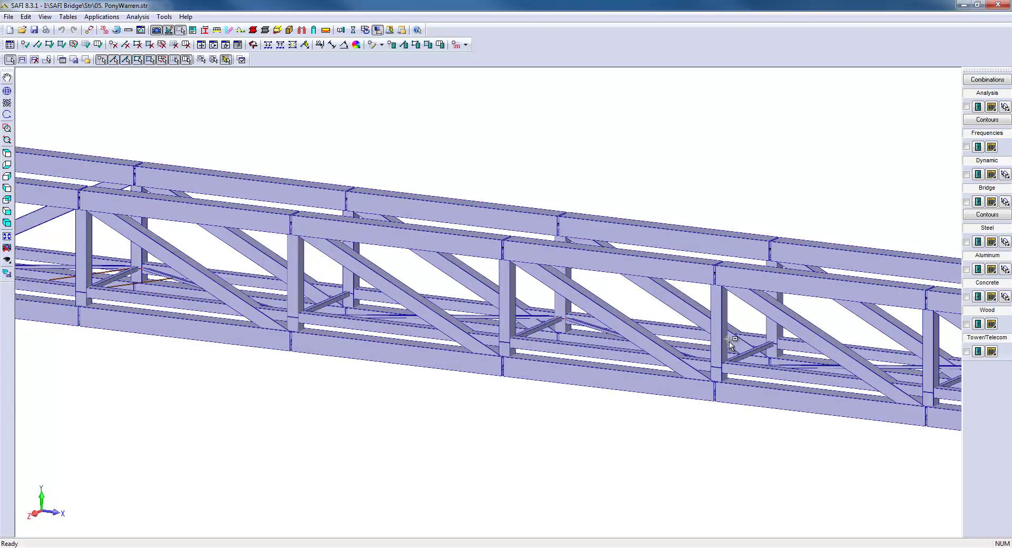
key("Escape")
left_click(723, 338)
left_click(753, 351)
left_click(774, 332)
left_click(6, 260)
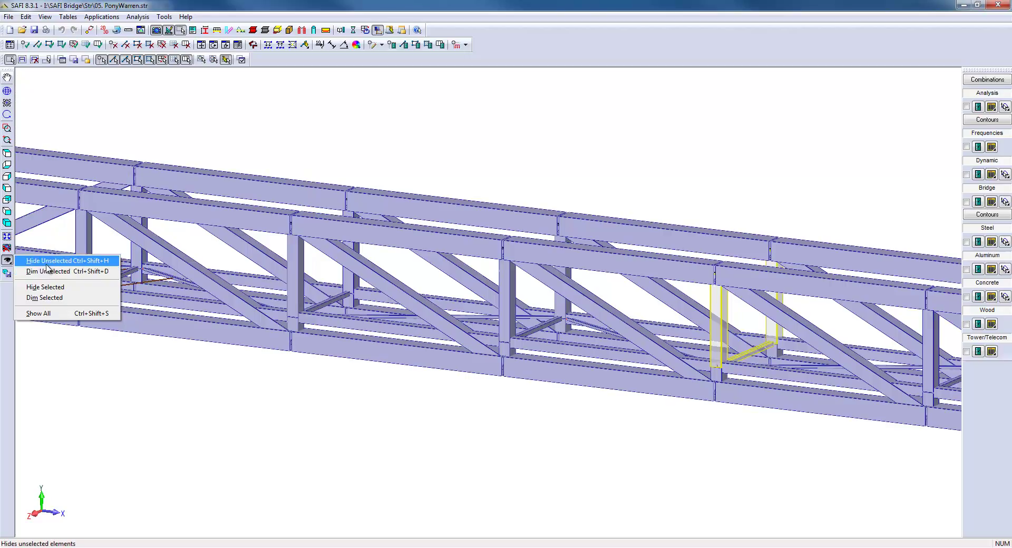
left_click(48, 272)
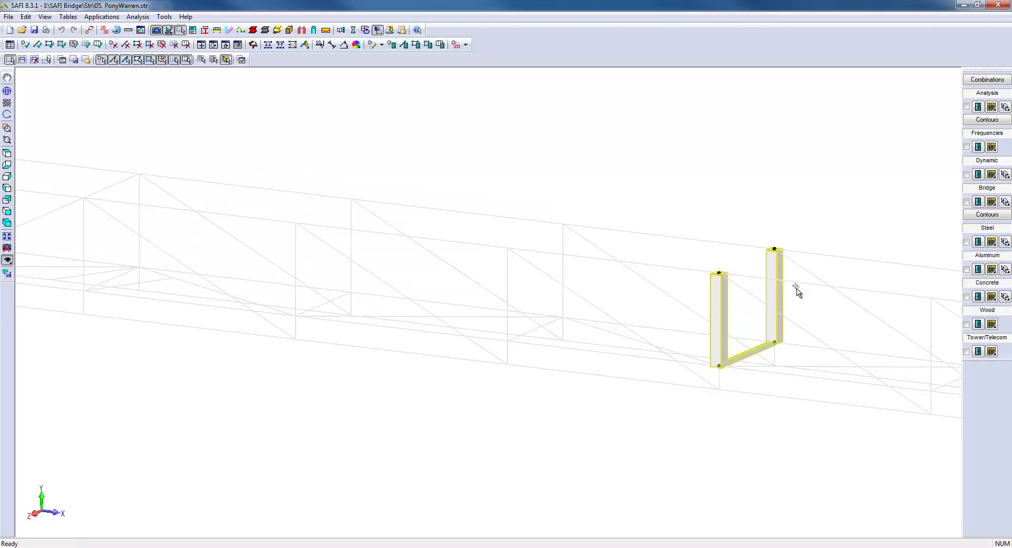
scroll(797, 289, "down", 2)
scroll(813, 317, "up", 1)
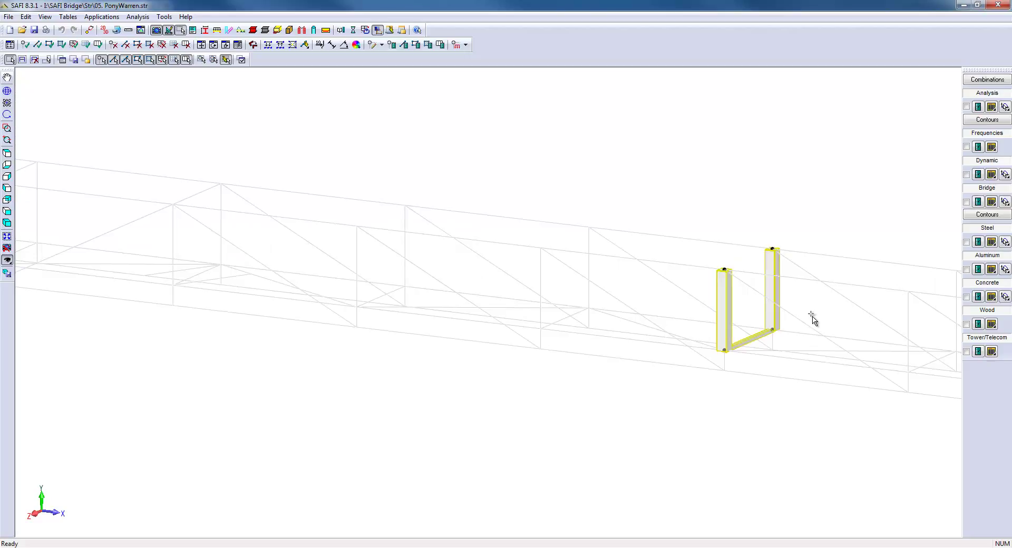
- Show all elements of the bridge model again
left_click(7, 260)
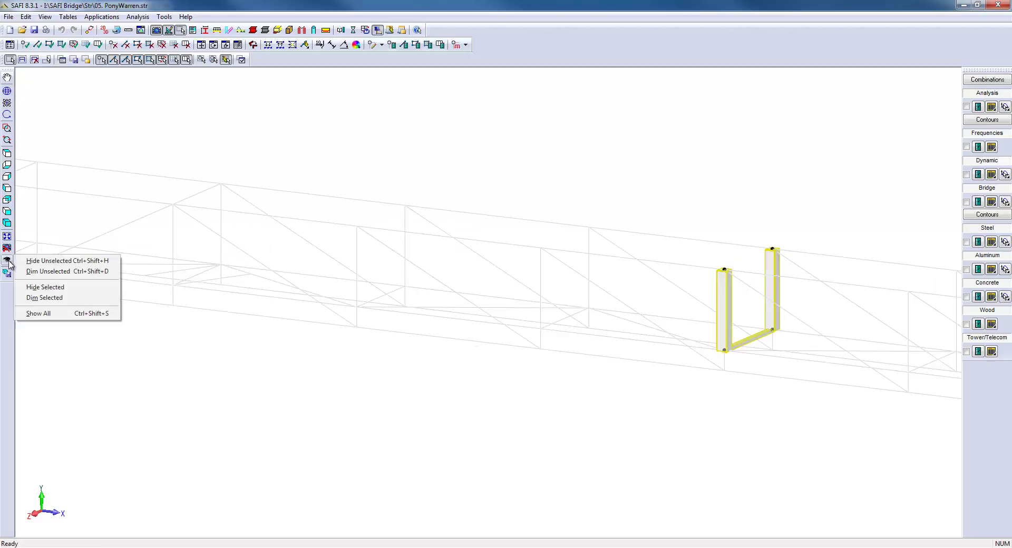
left_click(40, 313)
scroll(416, 295, "down", 3)
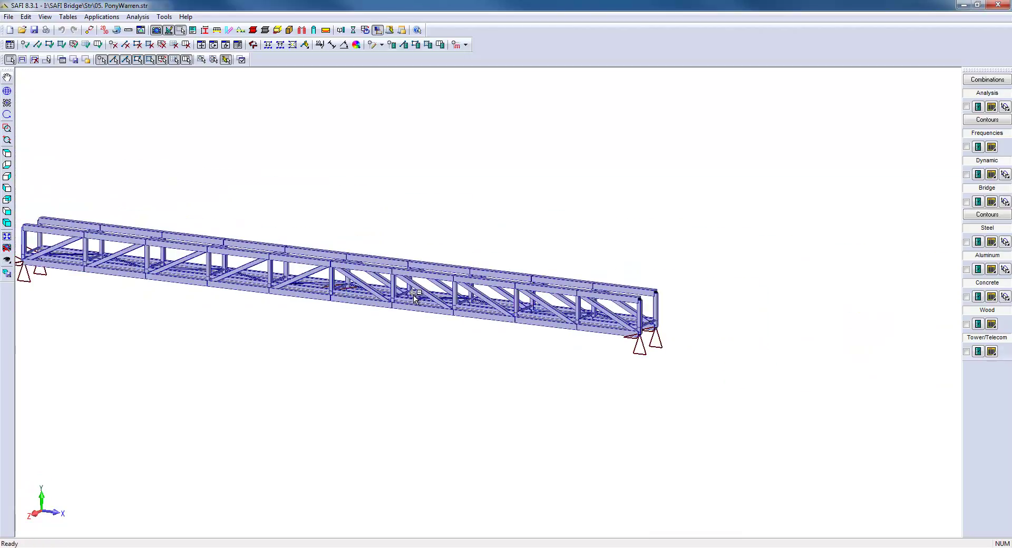
scroll(421, 294, "down", 1)
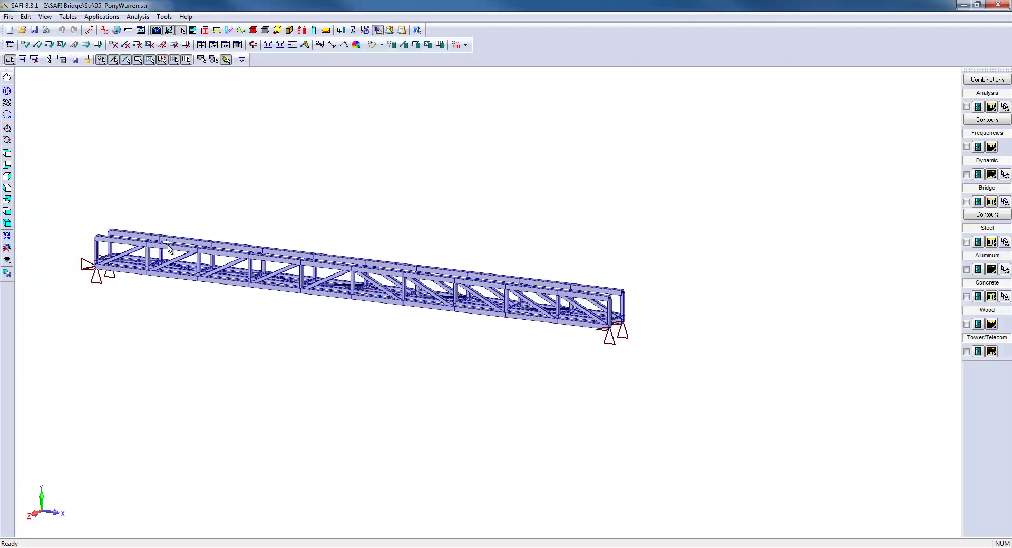
- Set the members' section shape to Hidden in the display options, leaving only member lines
key("Escape")
left_click(141, 30)
left_click(250, 146)
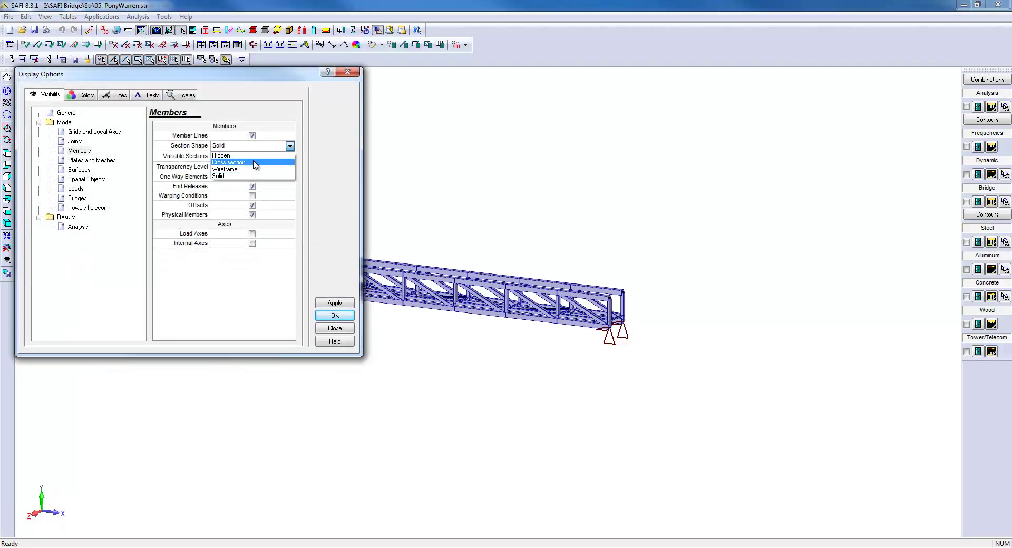
left_click(253, 160)
left_click(334, 303)
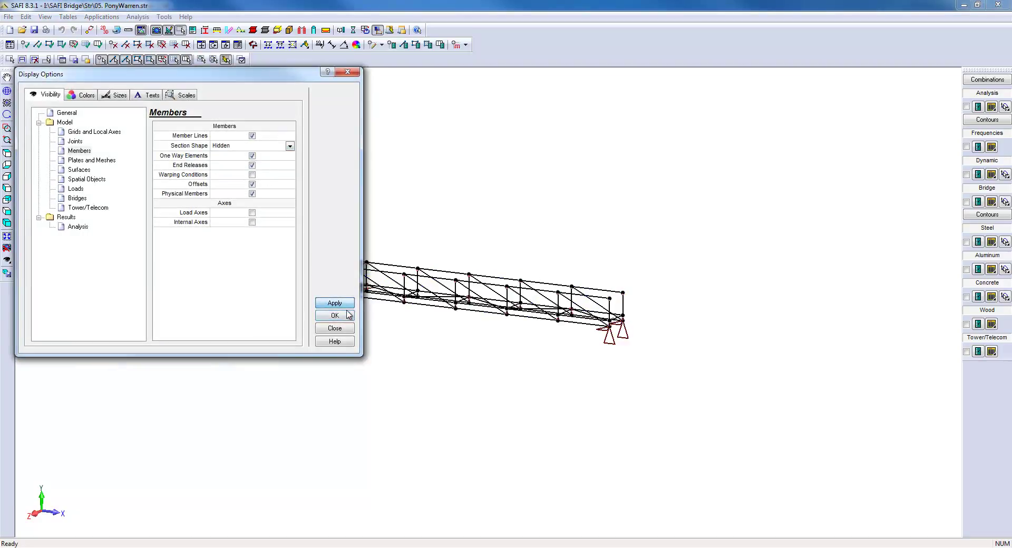
left_click(334, 315)
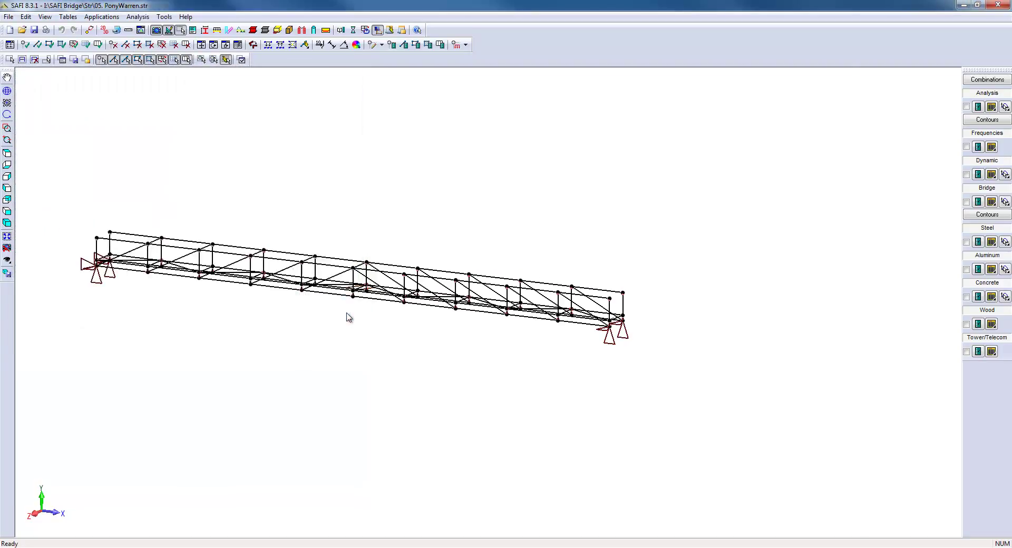
- Run the buckling analysis for load combination 1 - D+L, saving the model changes
left_click(7, 248)
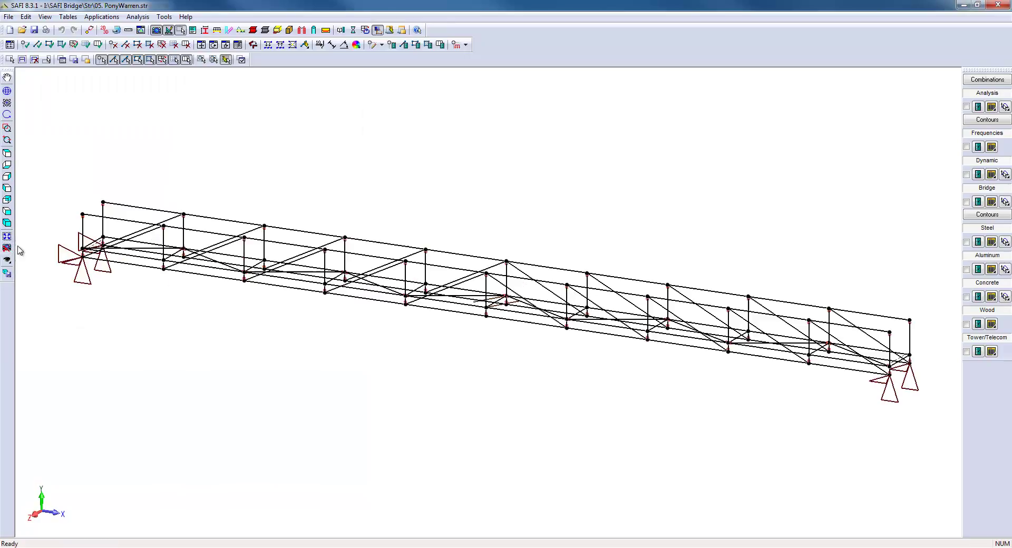
left_click(353, 30)
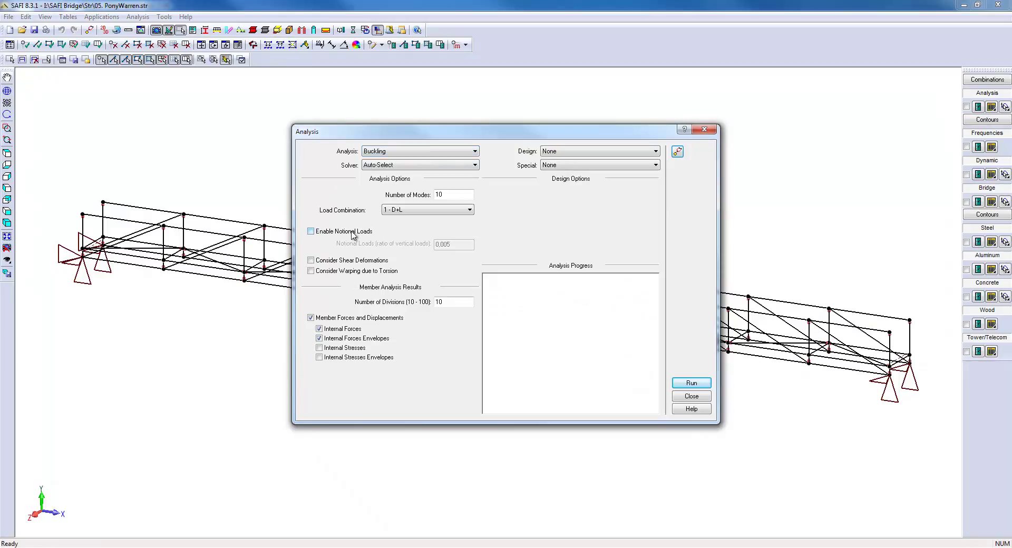
left_click(391, 211)
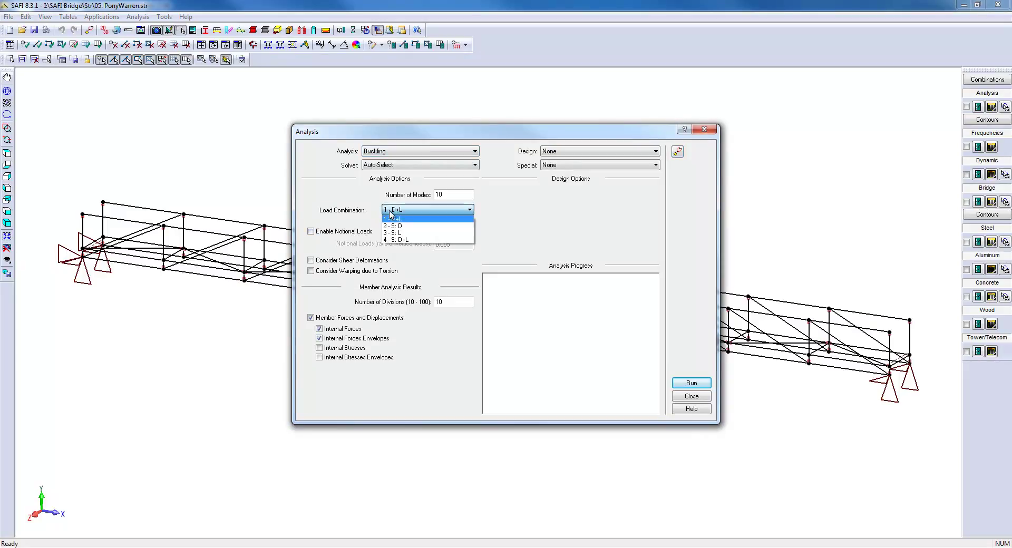
left_click(421, 213)
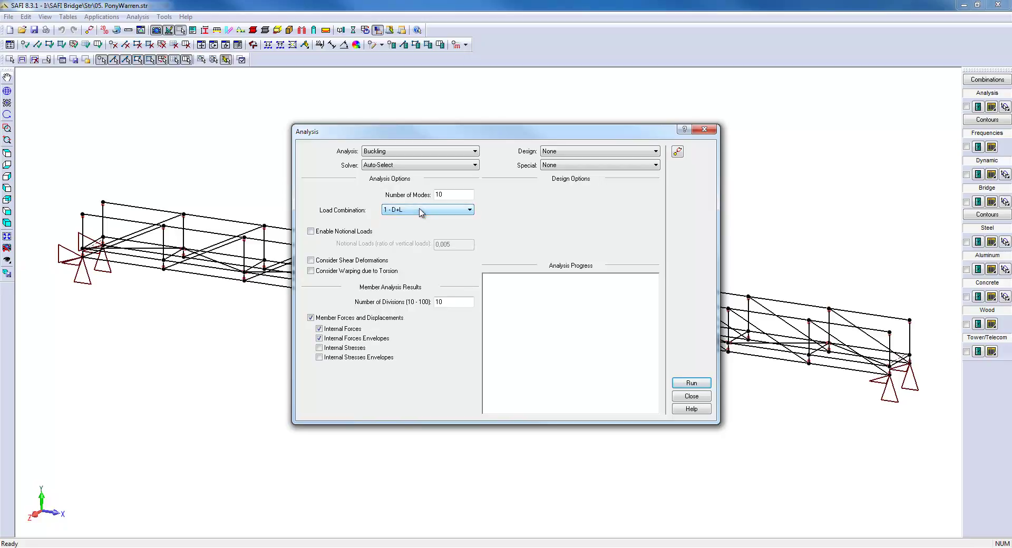
left_click(692, 383)
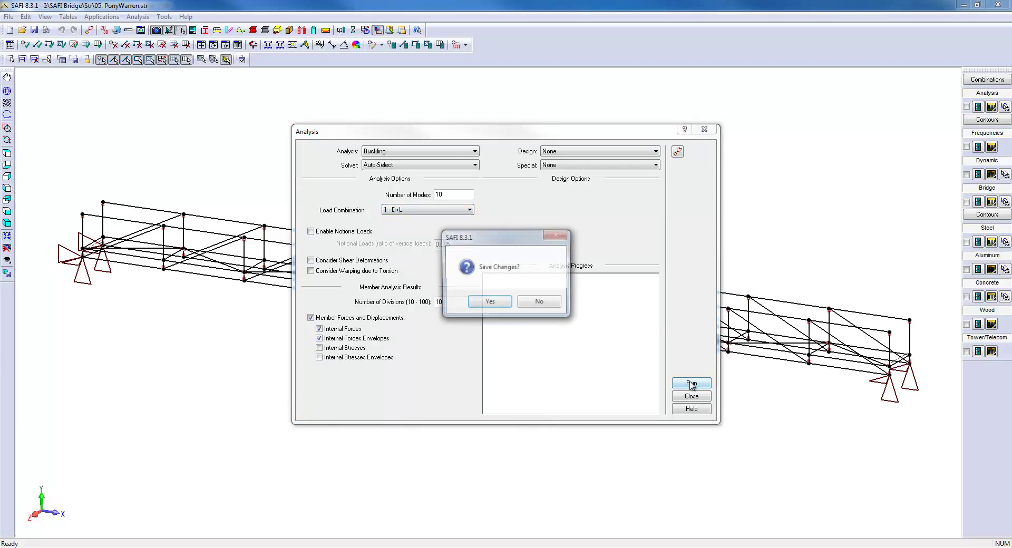
left_click(489, 302)
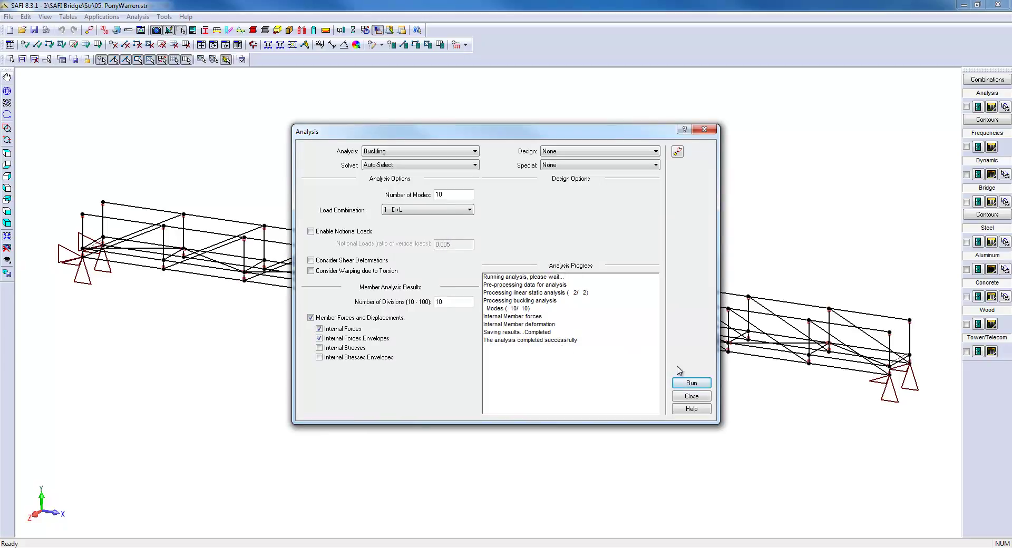
left_click(691, 396)
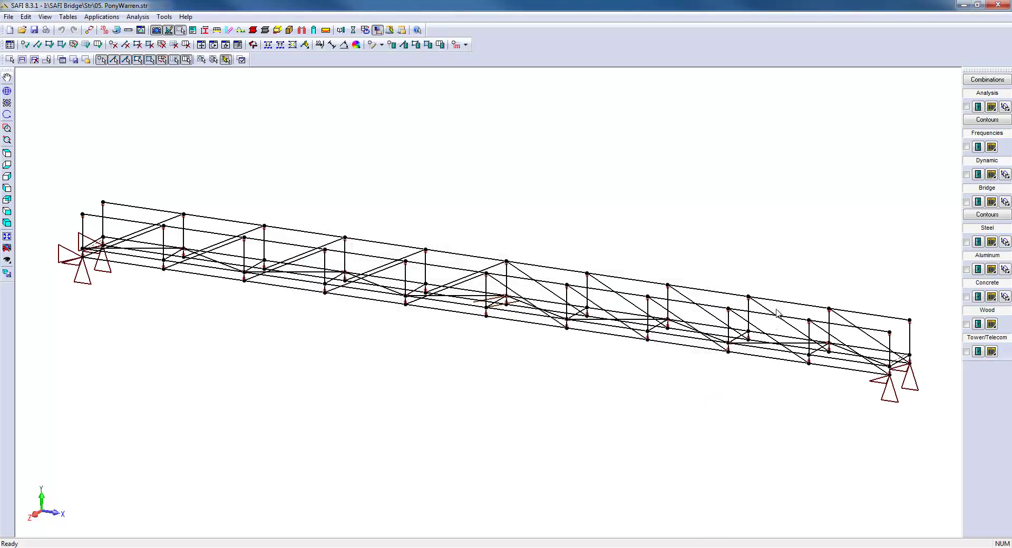
- Display the internal deformations from the analysis results on the bridge model
left_click(978, 106)
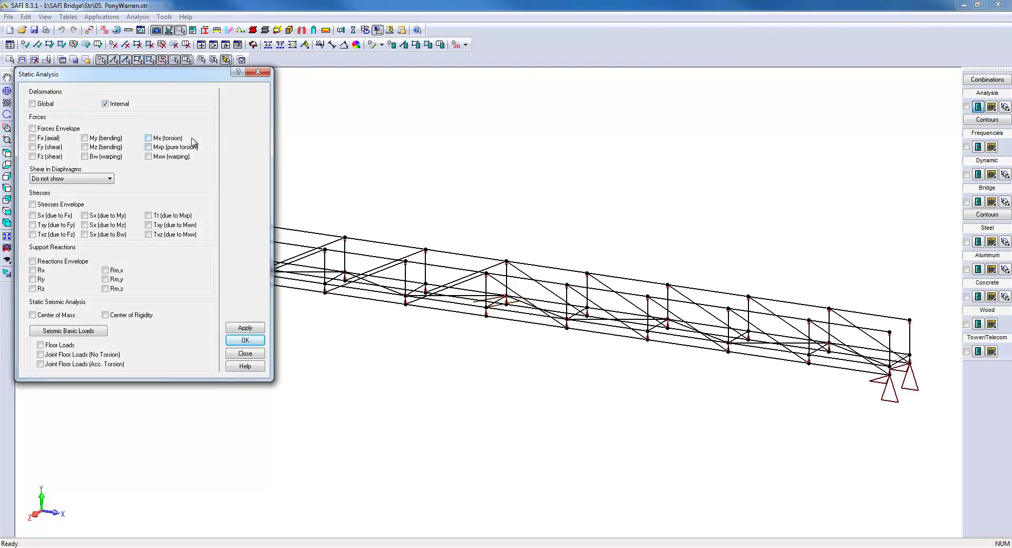
left_click(235, 327)
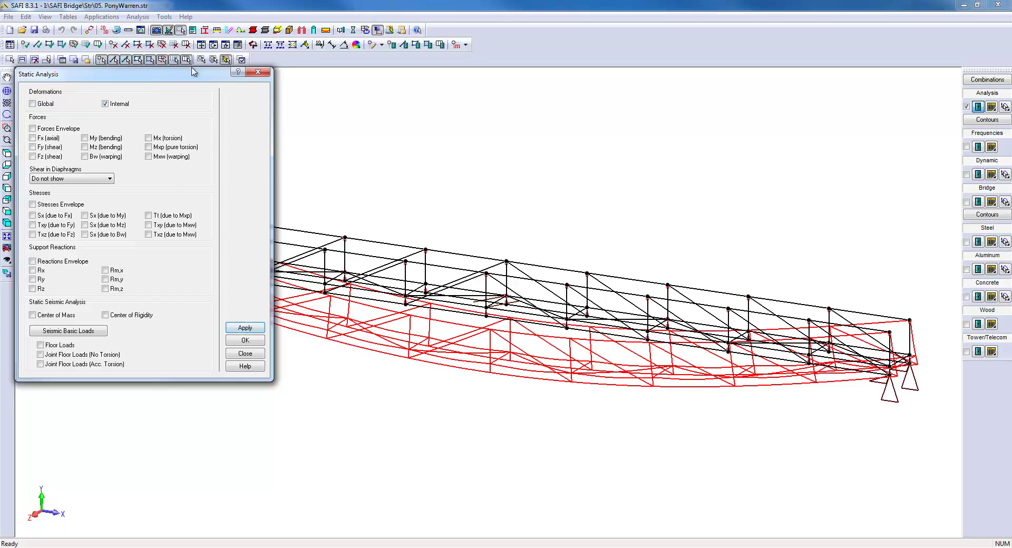
- Examine the bridge's internal deformations in an end view and a slightly rotated side elevation after closing the static analysis results
left_click(258, 72)
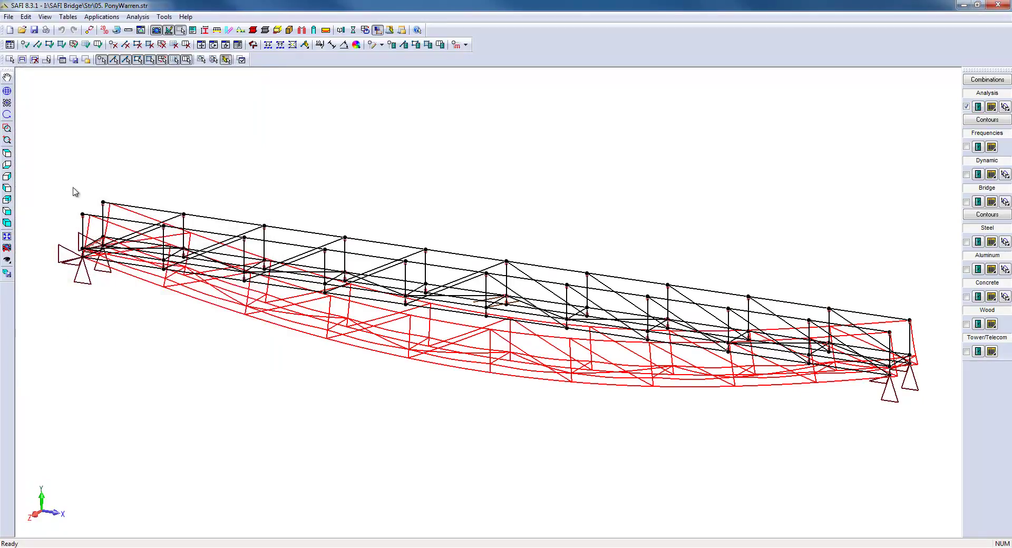
left_click(8, 188)
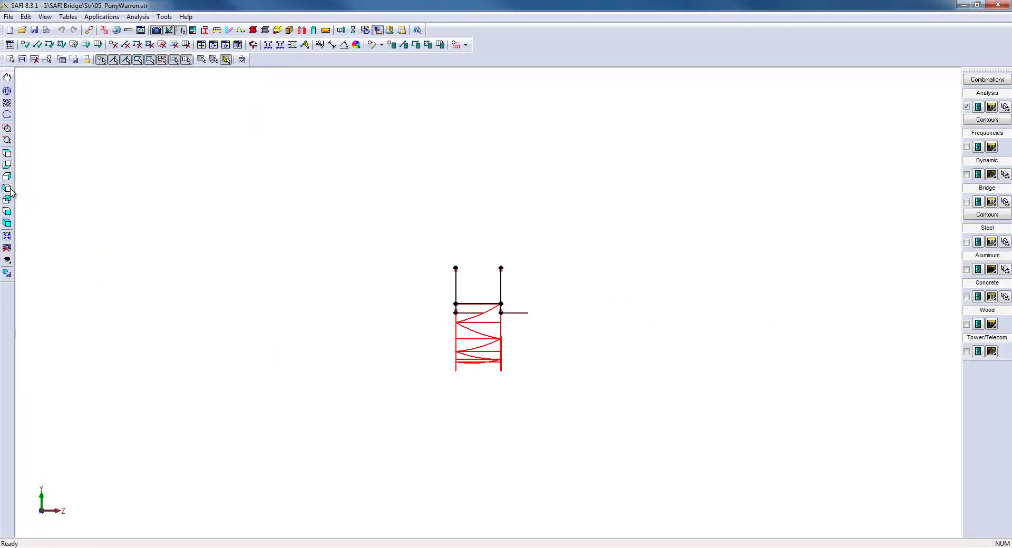
left_click(7, 224)
left_click(7, 91)
left_click_drag(255, 260, 296, 239)
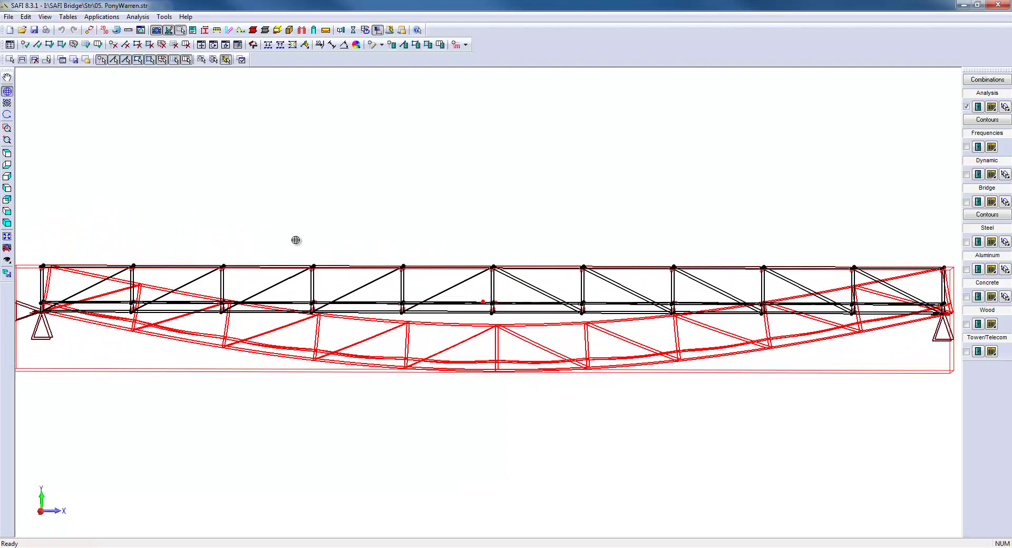
- Hide the static deformations and display the Mode #1 buckling shape on the bridge model
left_click(966, 107)
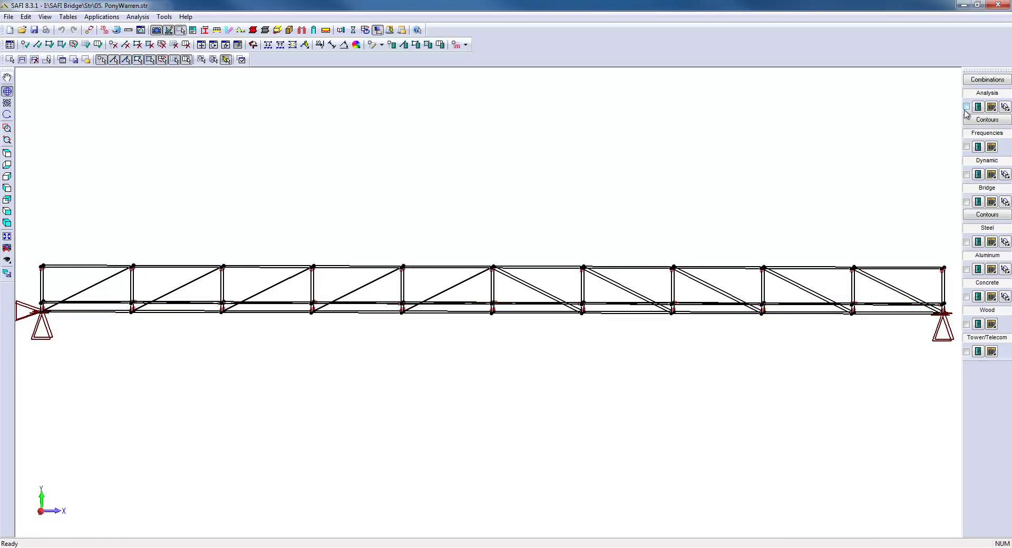
left_click(978, 148)
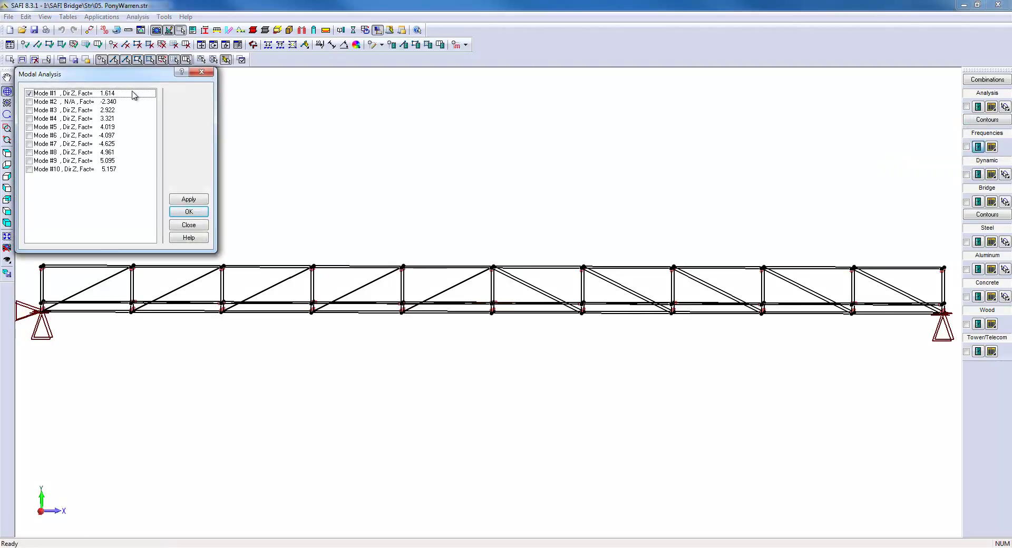
left_click_drag(140, 81, 607, 54)
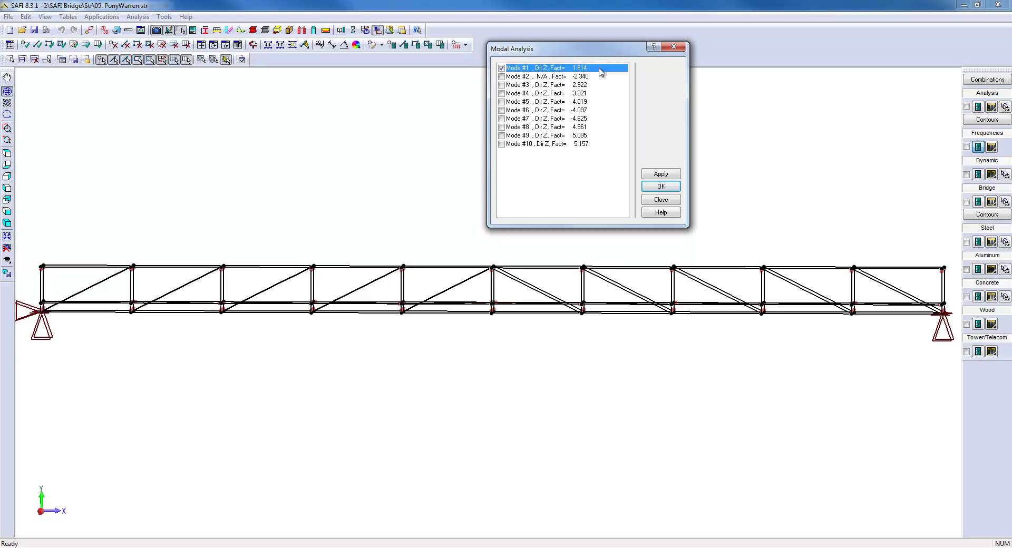
left_click(661, 187)
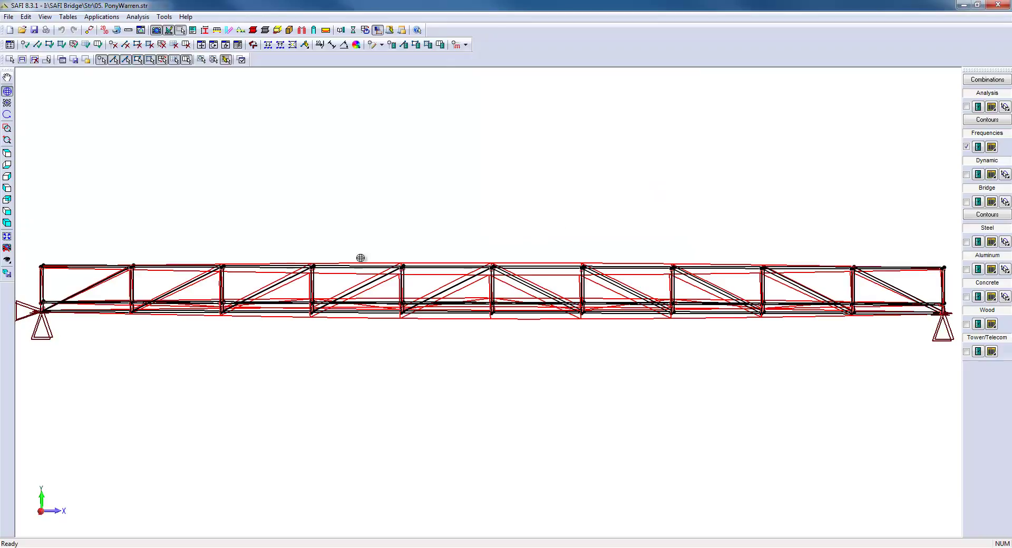
- Examine the first buckling mode shape in side elevation, from an oblique end angle and in the default 3D view
left_click(7, 211)
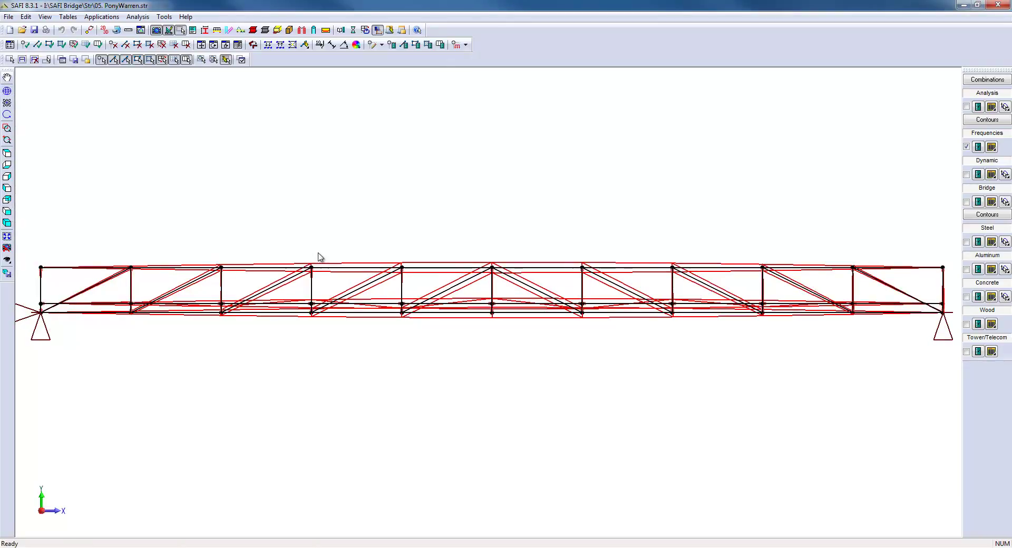
left_click_drag(327, 256, 507, 275)
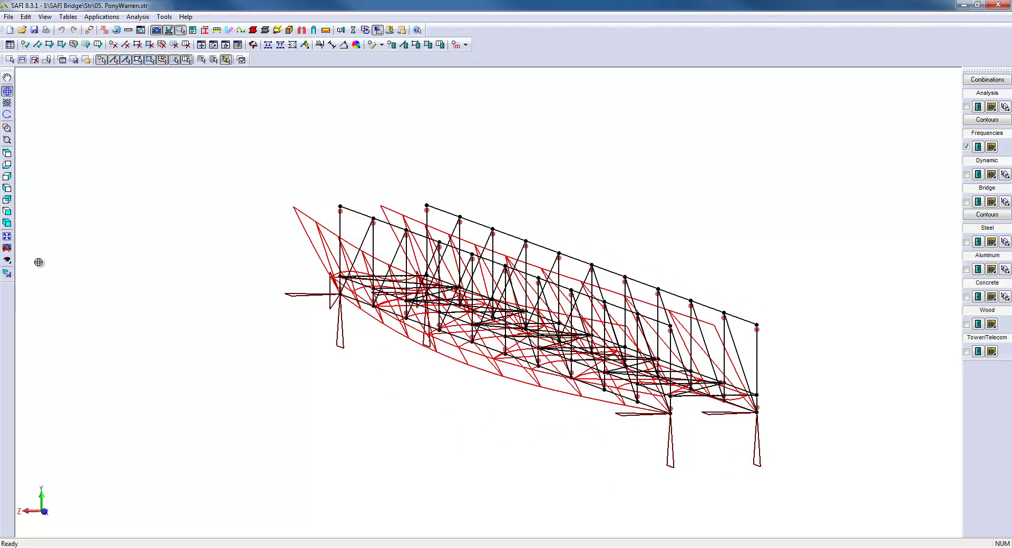
left_click(8, 259)
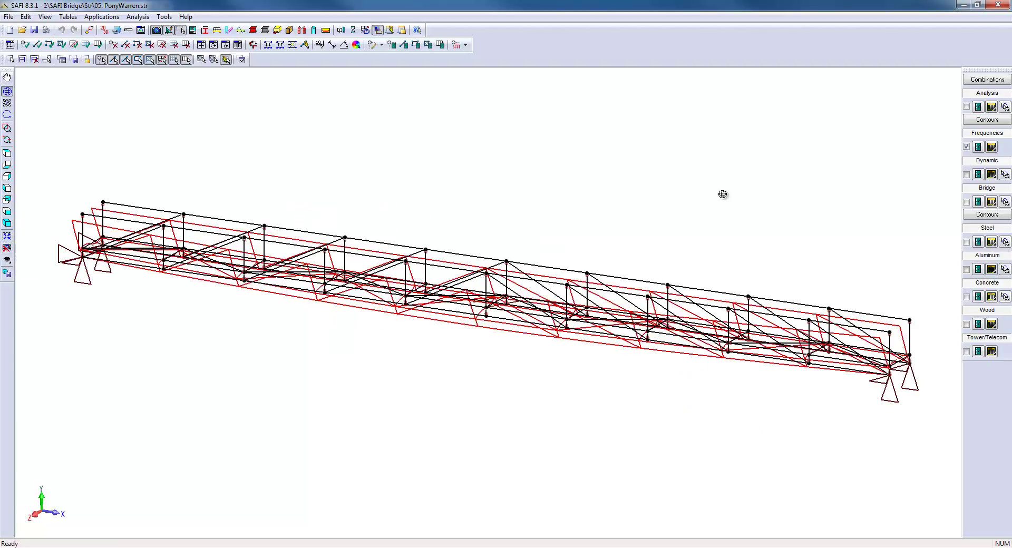
- Display the Mode #3 buckling shape on the bridge model in place of Mode #1
left_click(978, 147)
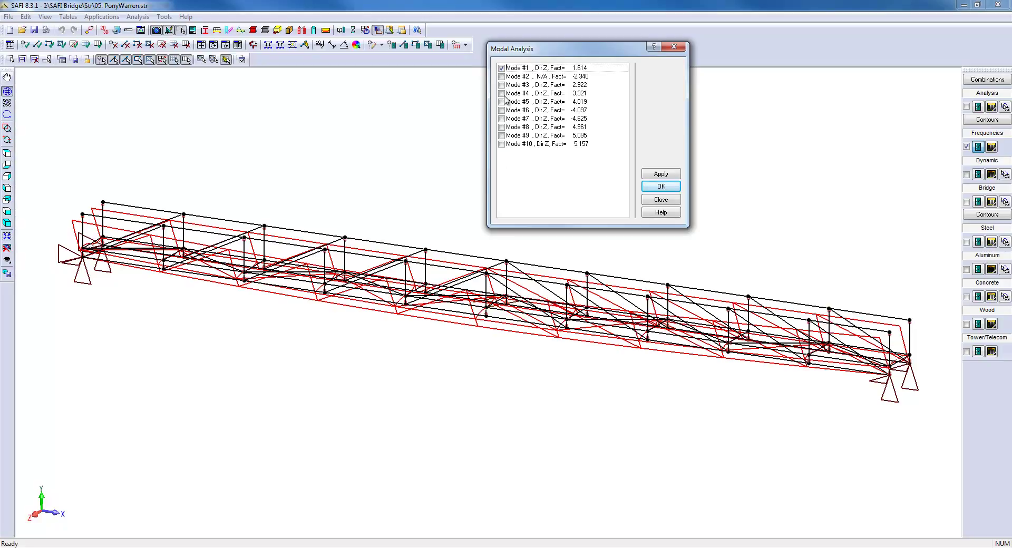
left_click(501, 68)
left_click(501, 85)
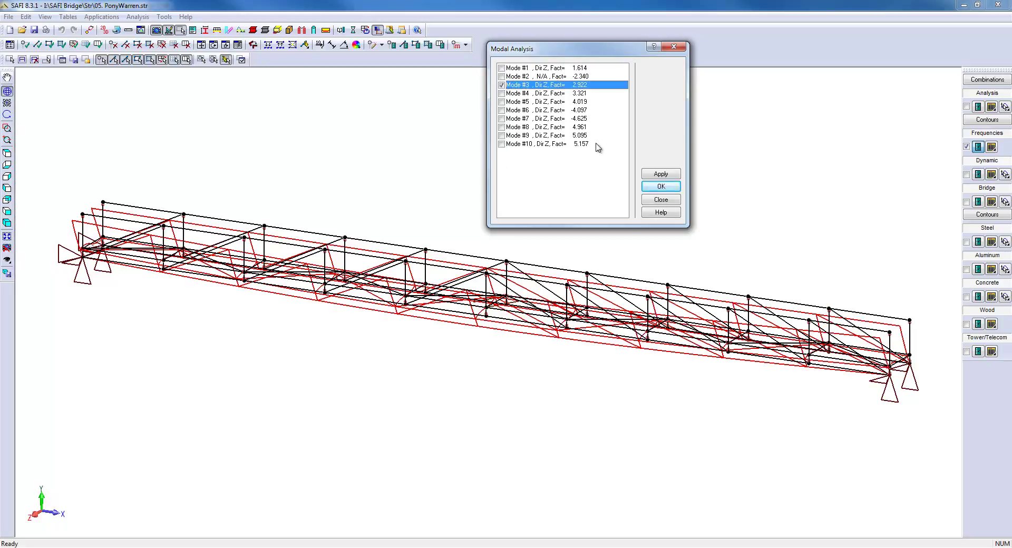
left_click(659, 176)
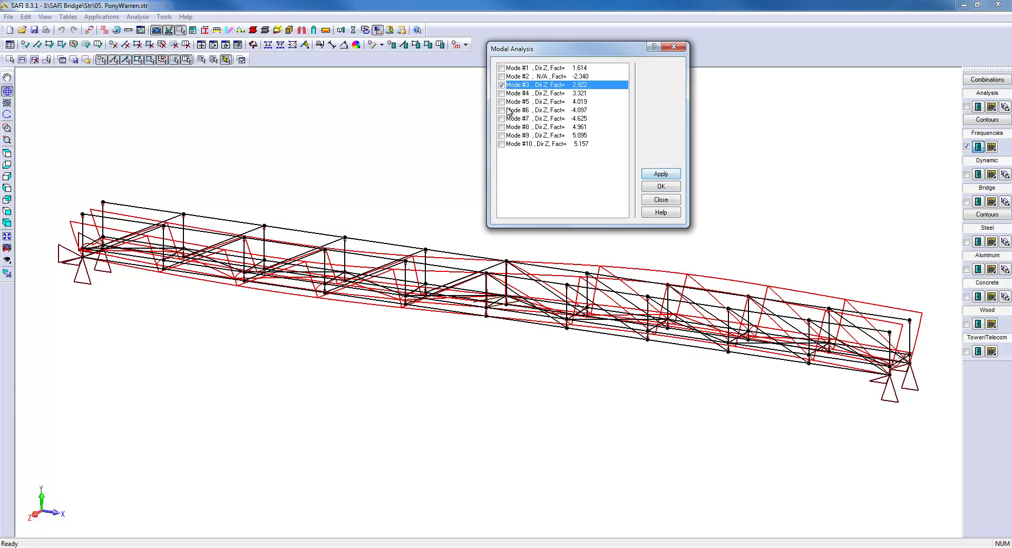
- Display the Mode #5 buckling shape in place of Mode #3, and turn off the mode shape display
left_click(502, 102)
left_click(660, 175)
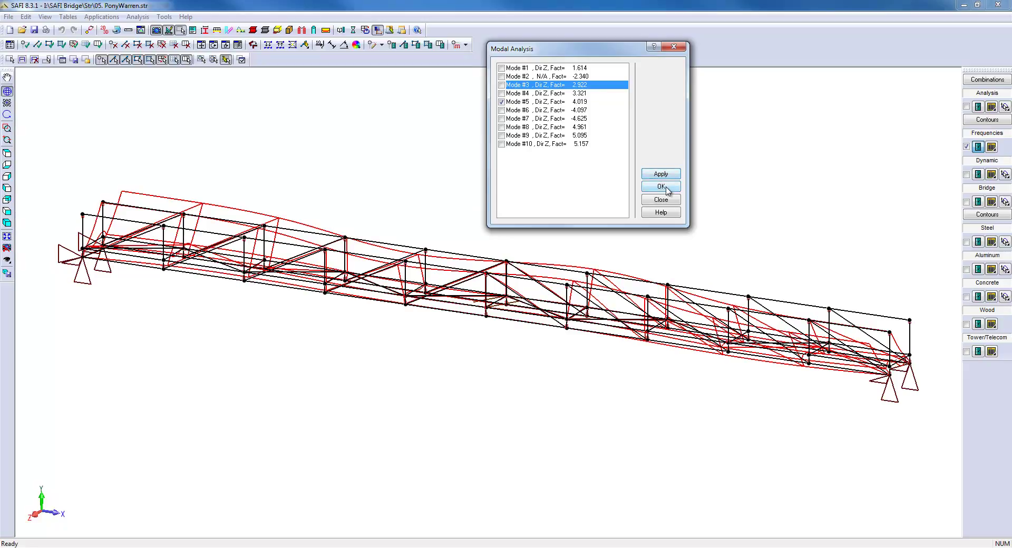
left_click(660, 186)
left_click(966, 147)
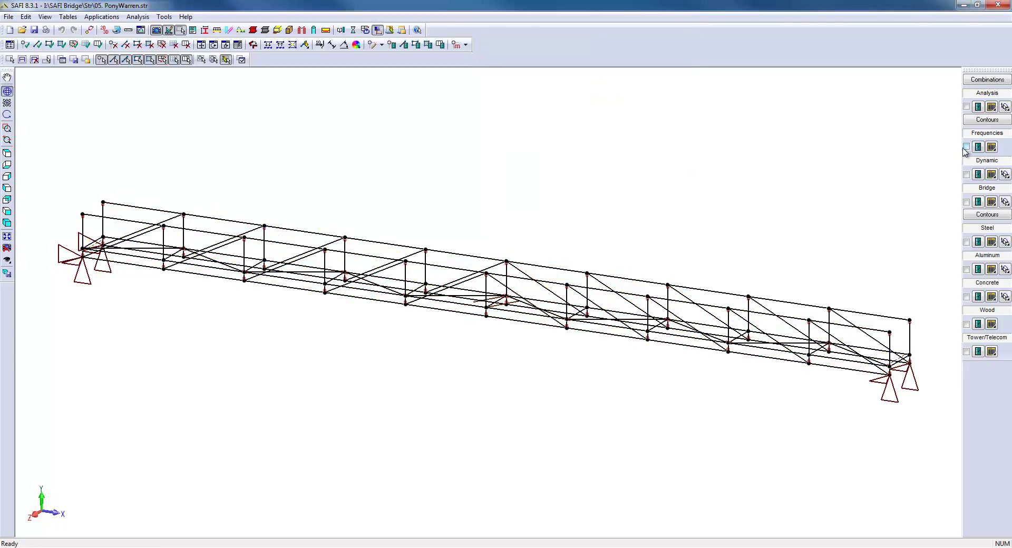